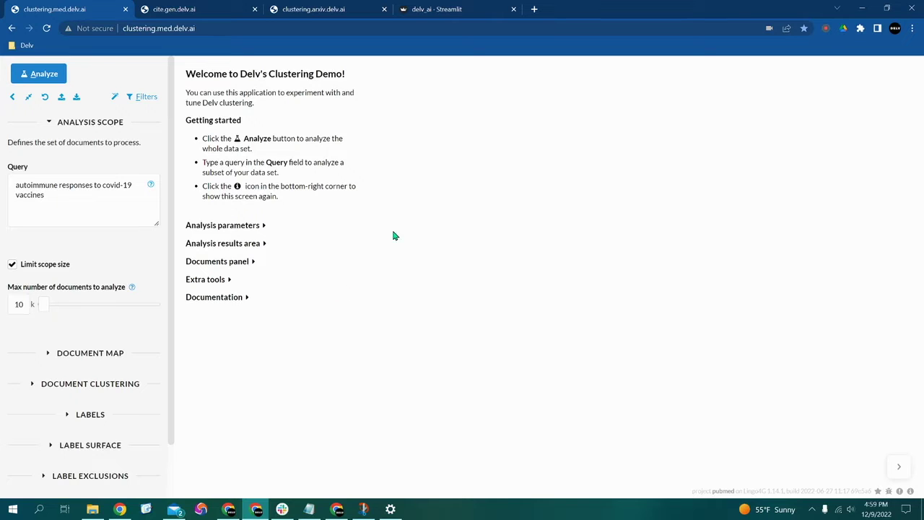
- Analyse the autoimmune-responses query and view its topics as a treemap of 143 themes and 326 topics
click(66, 203)
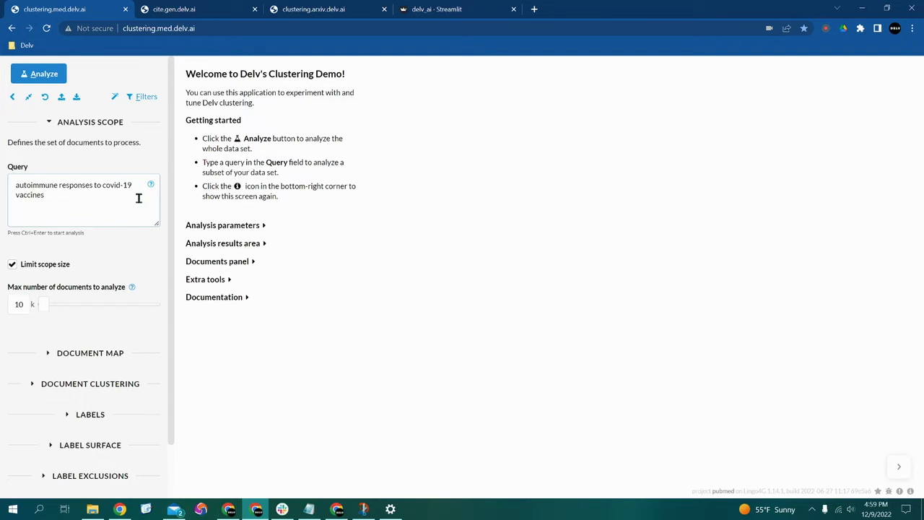
click(45, 75)
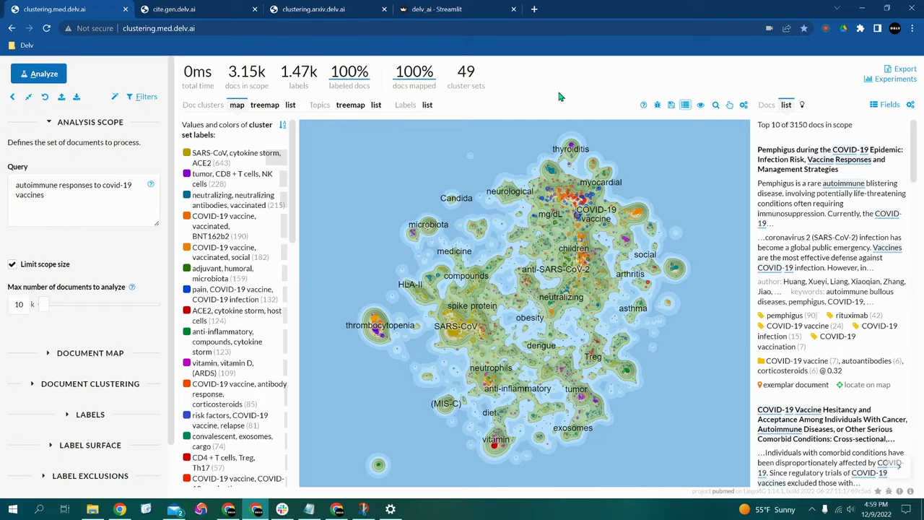
click(352, 107)
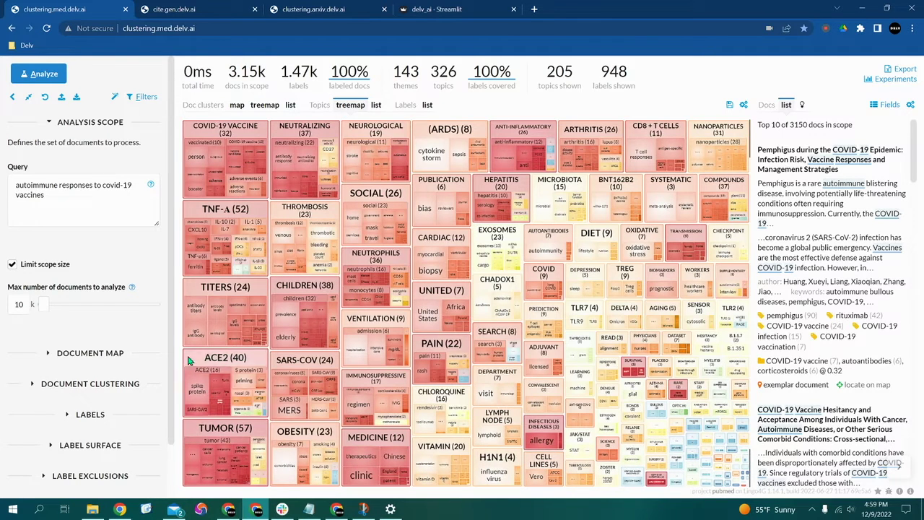
- Re-analyse on the TUMOR topic, then on its CHILDREN topic, re-clustering 295 documents
click(215, 437)
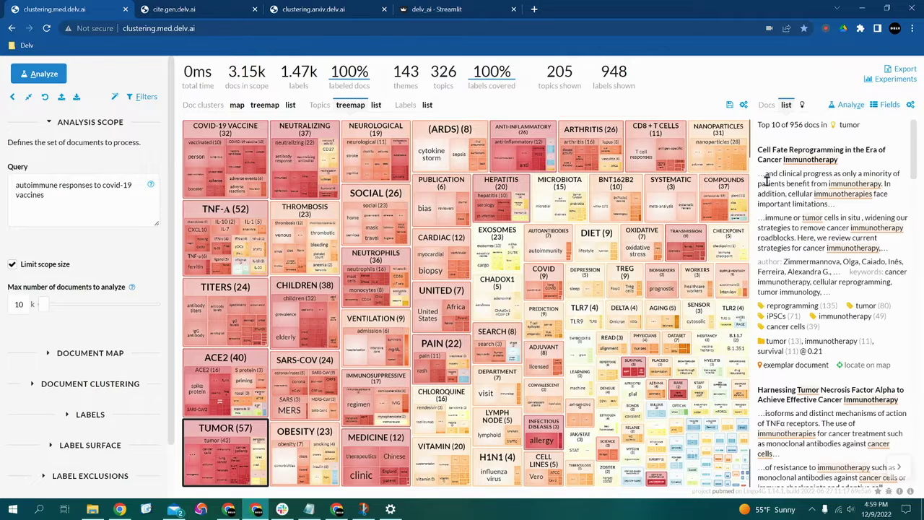
click(851, 105)
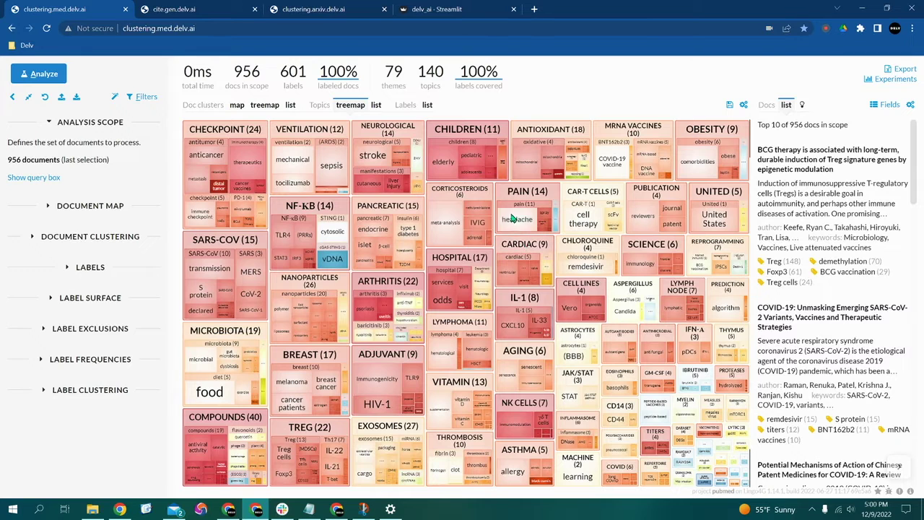
click(470, 139)
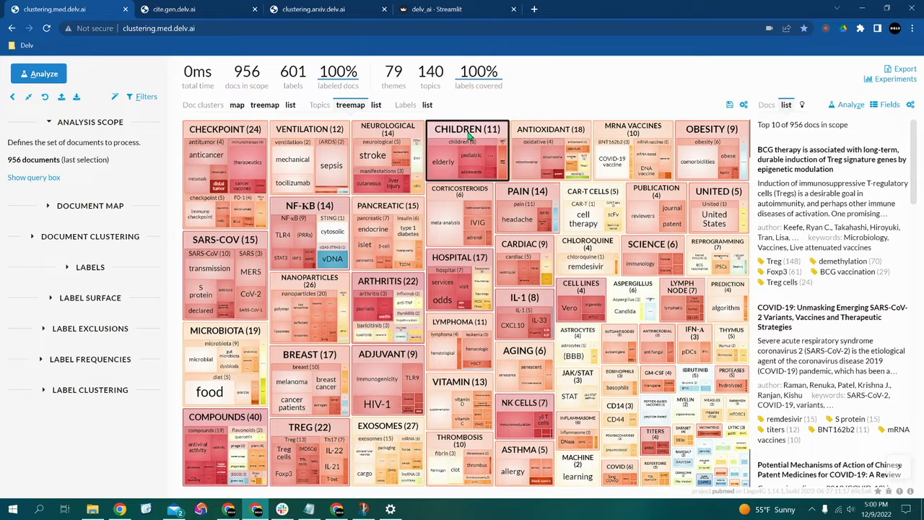
click(851, 106)
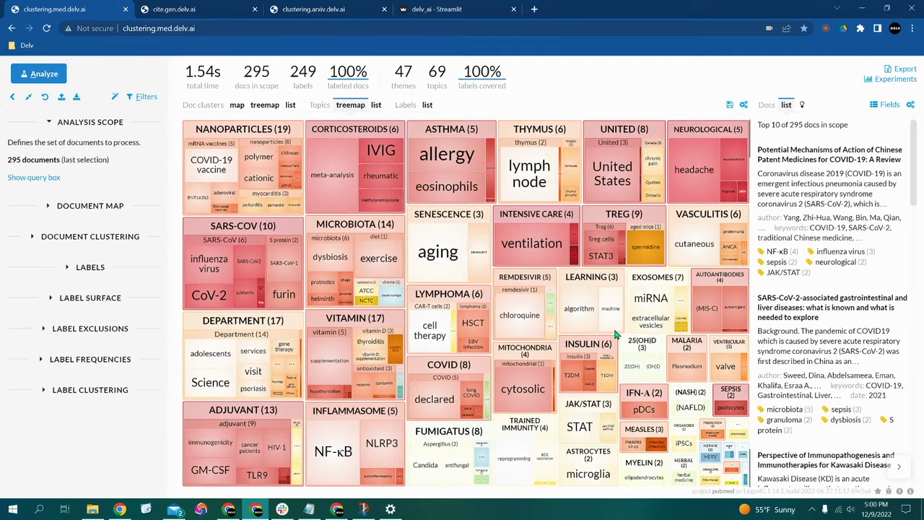
- Bring up the Carrot2 workbench tab set to Web source and Lingo for 'autoimmune responses to covid-19 vaccines'
click(165, 7)
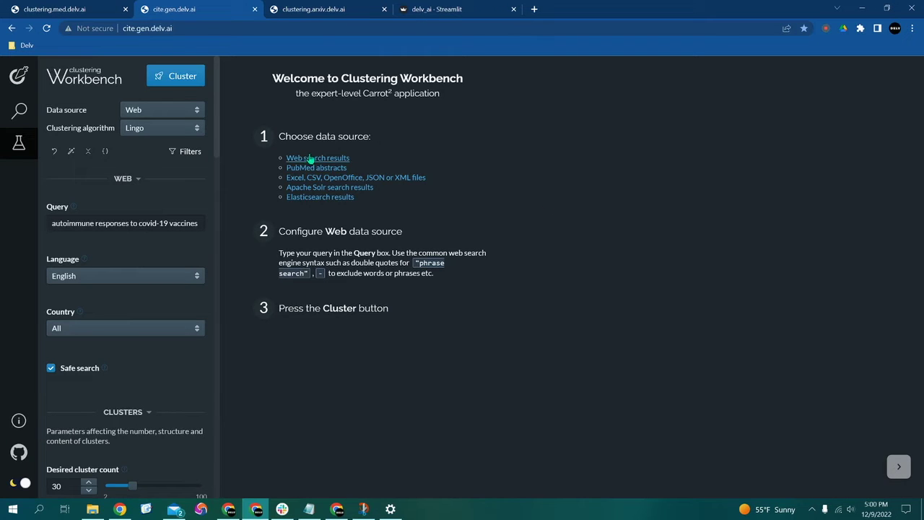
click(91, 9)
click(179, 8)
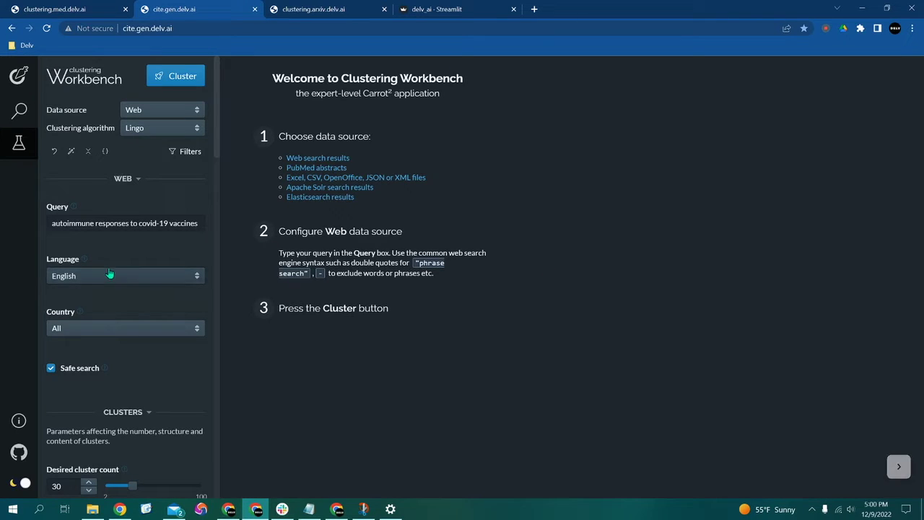
- Cluster the 163 web results and expand the Other topics wedge to show all 38 clusters
click(167, 80)
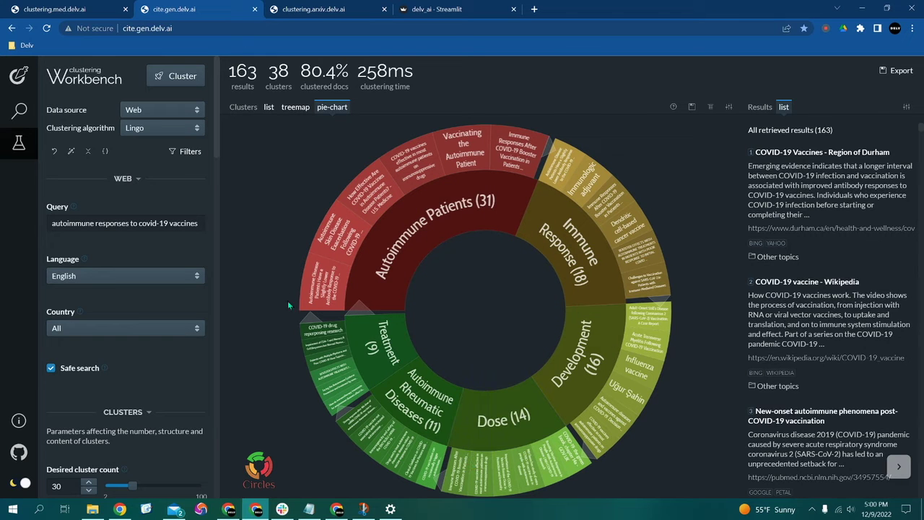
click(359, 307)
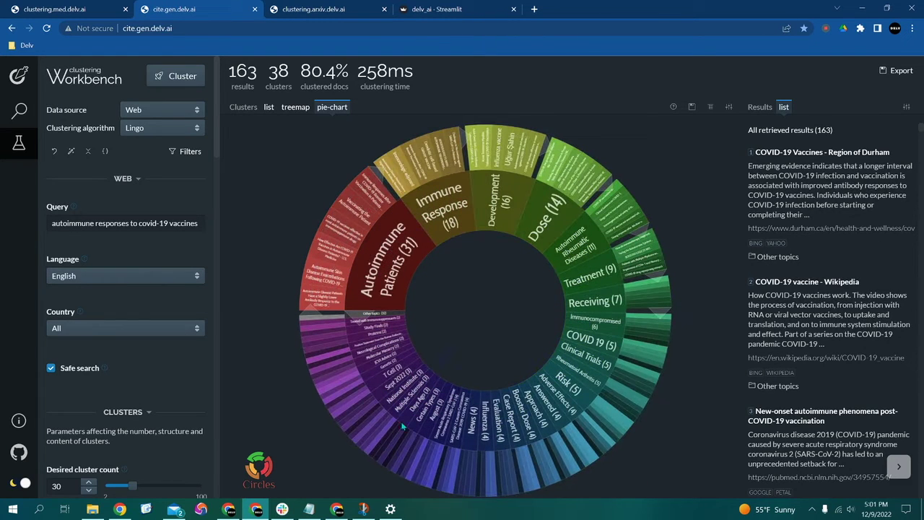
click(353, 318)
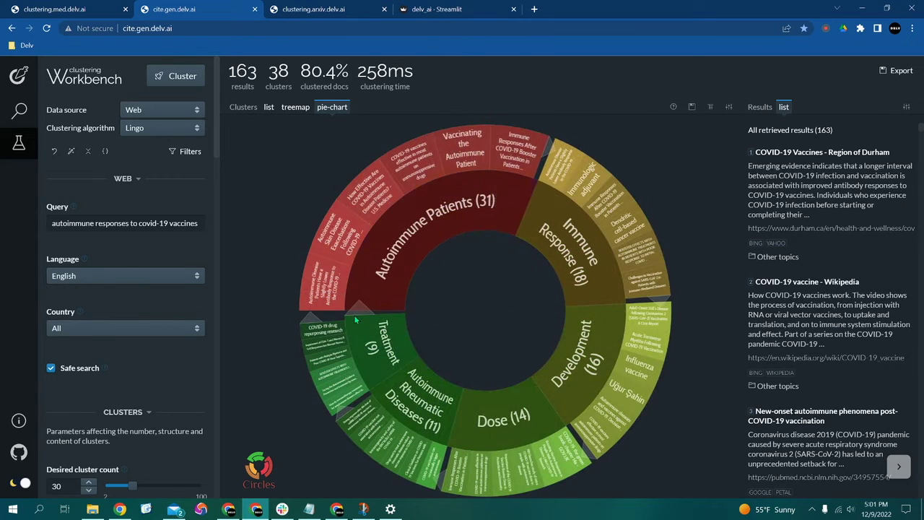
click(360, 307)
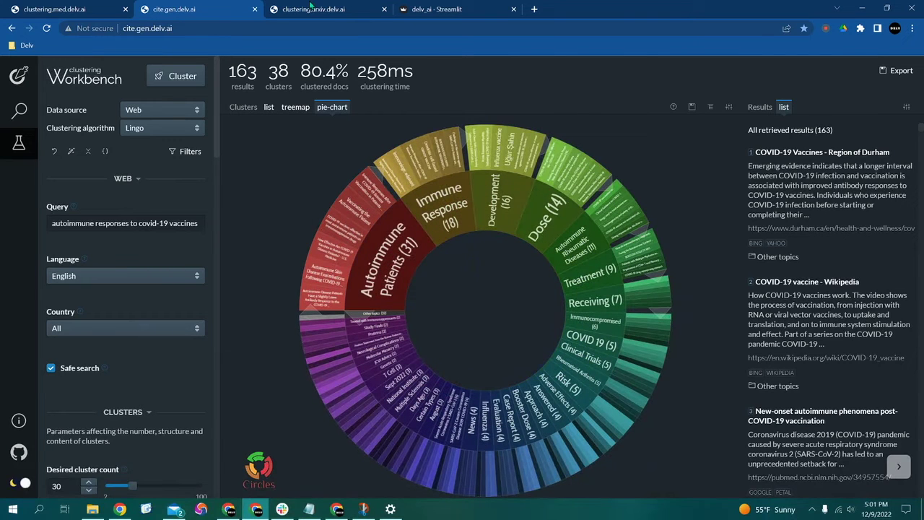
- Analyse the query 'consensus protocols in blockchain' in the arXiv clustering demo
click(312, 9)
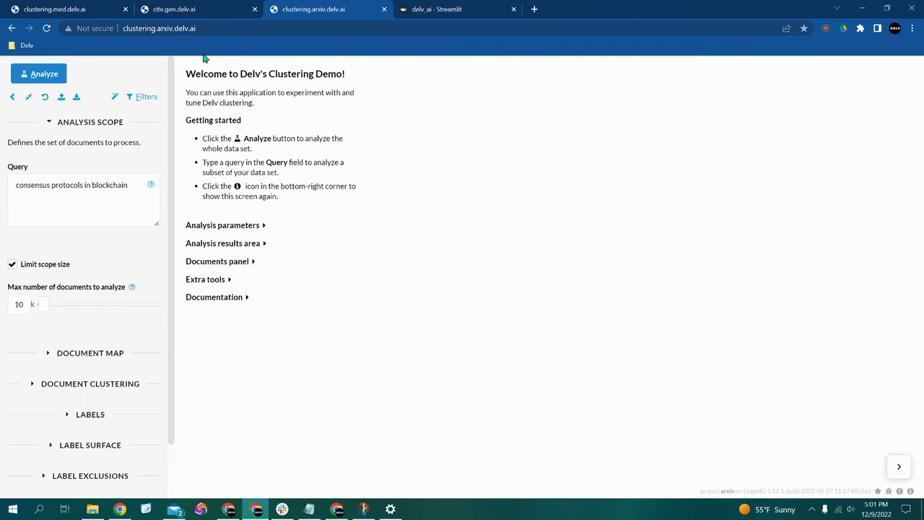
click(46, 80)
key(ctrl+1)
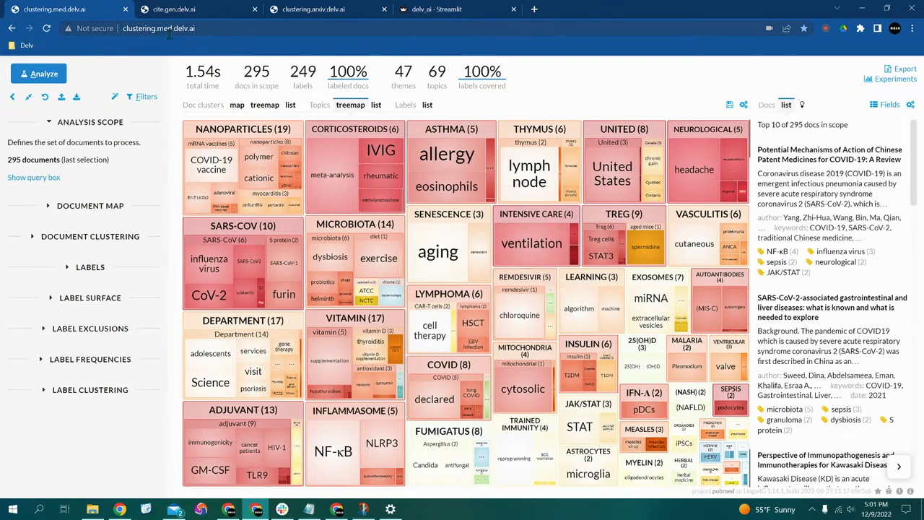
- Look over the blockchain treemap and Carrot2 pie chart, ending on the 295-document medical treemap
click(294, 8)
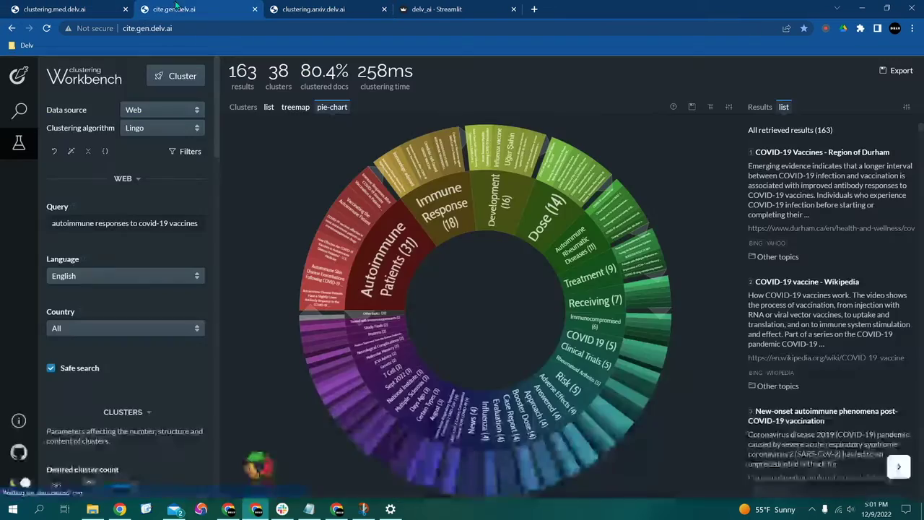
click(308, 7)
click(213, 7)
click(99, 8)
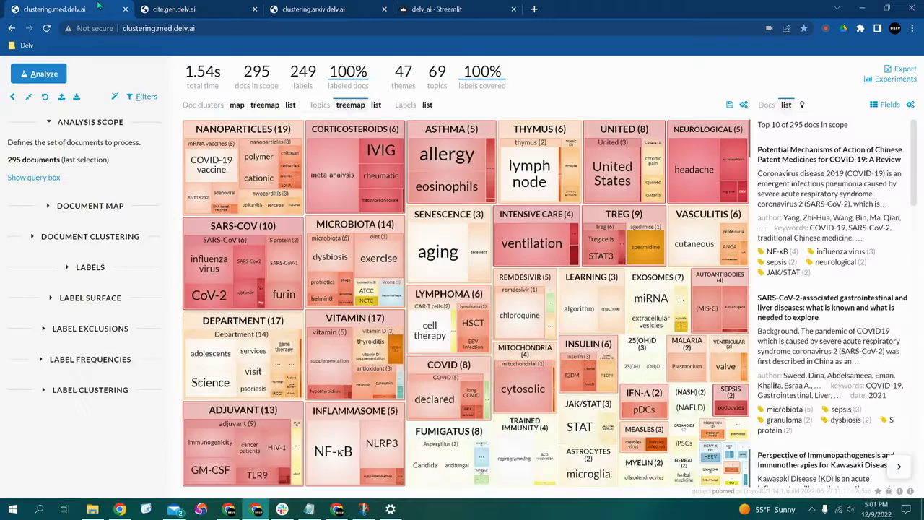
scroll(835, 213, down, 2)
scroll(836, 214, down, 2)
scroll(835, 215, up, 5)
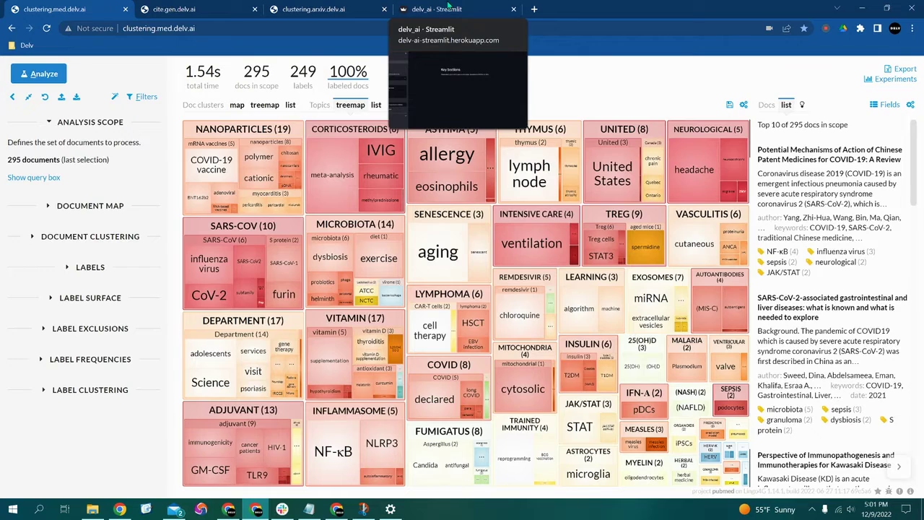
- Open Key Sections with query 'effects of covid-19 vaccines in children' and keep File as source
click(448, 6)
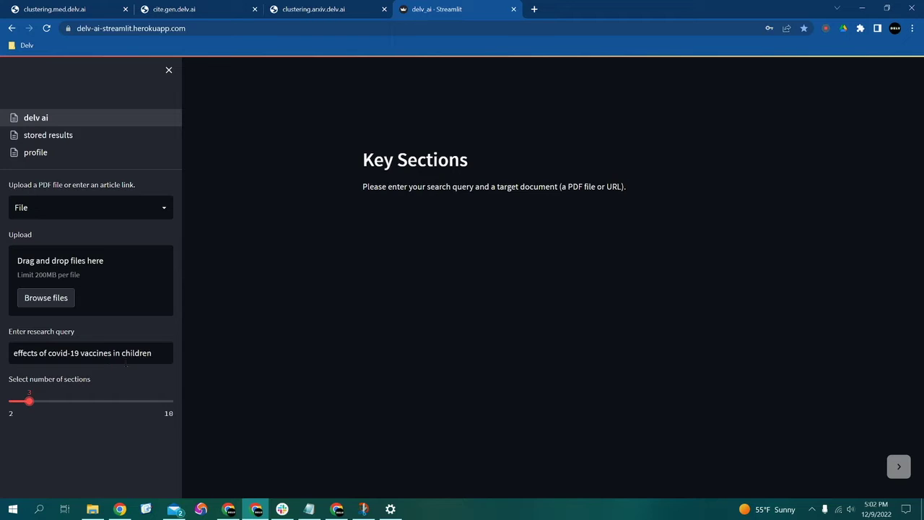
click(158, 355)
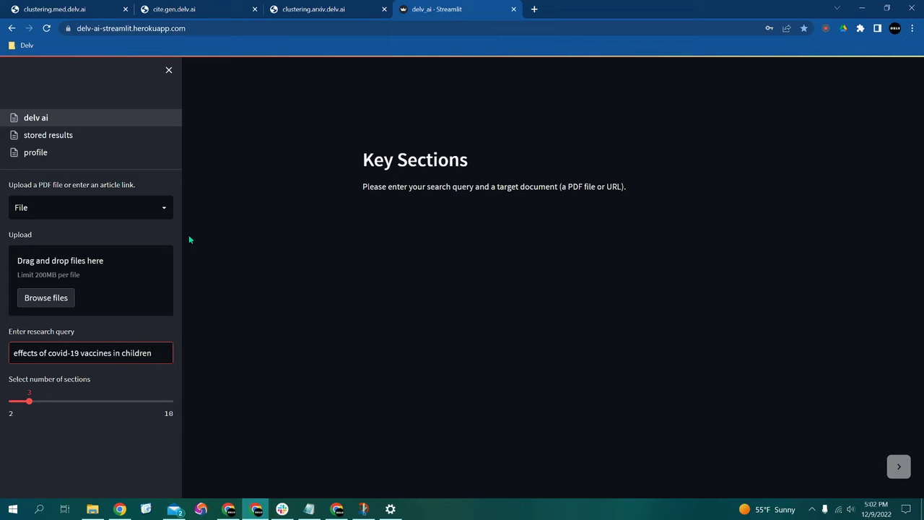
click(165, 211)
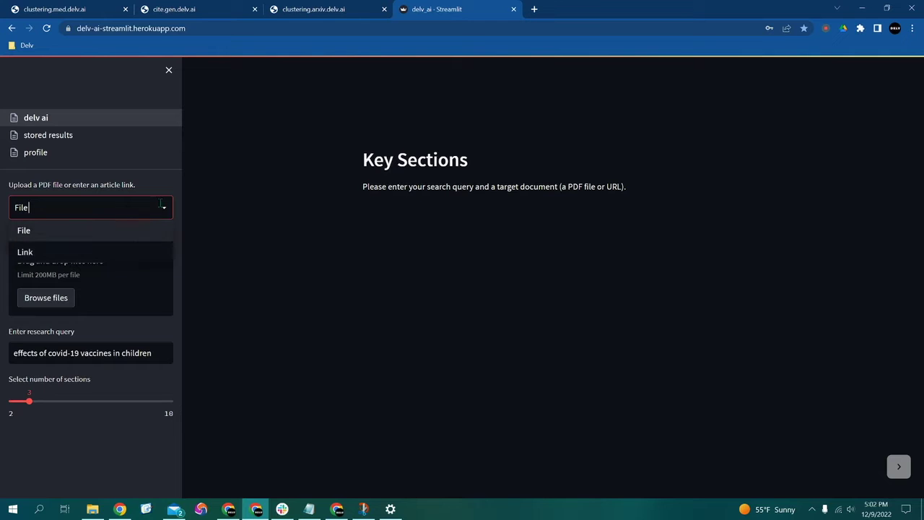
click(149, 233)
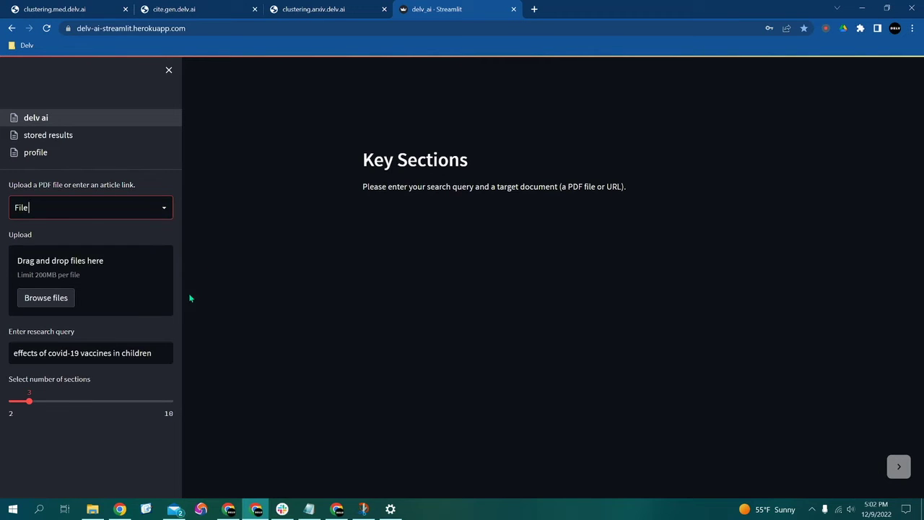
- Drag-select the three lower PDFs in Research Papers and upload them
click(52, 297)
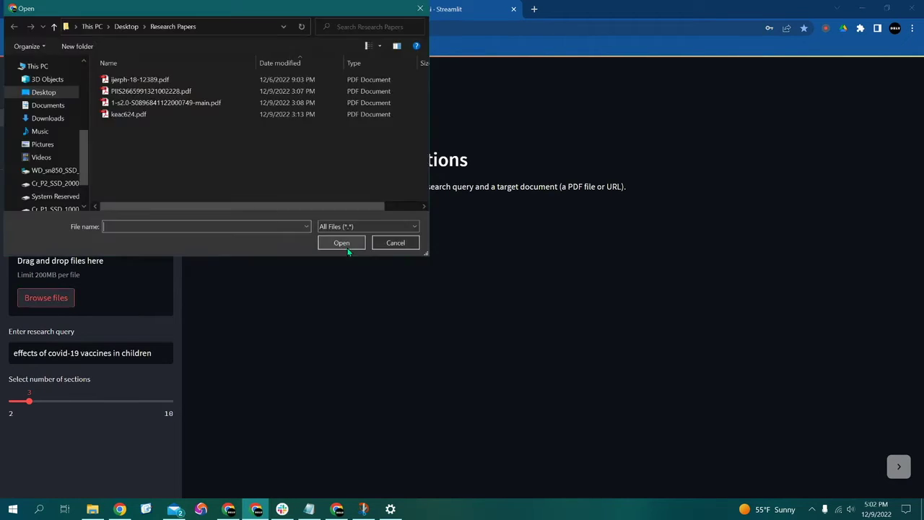
drag(158, 140, 121, 103)
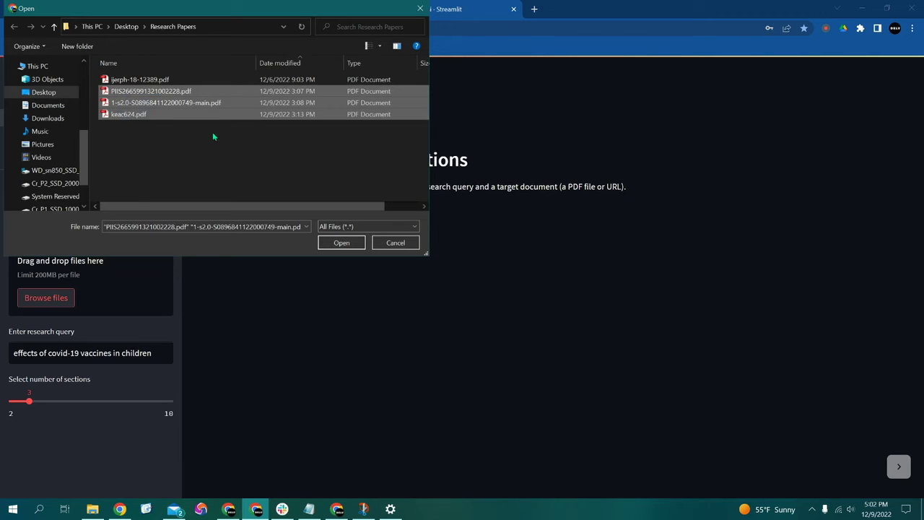
click(341, 243)
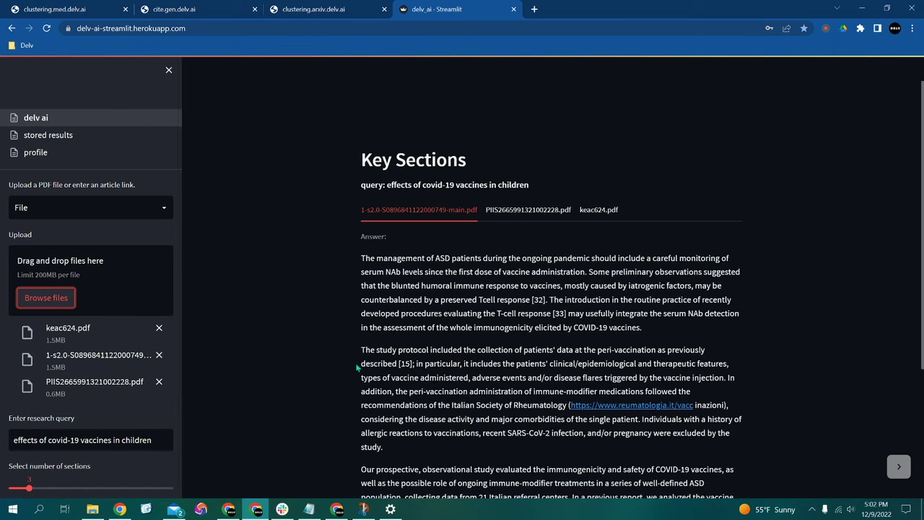
- Compare key sections from PIIS2665991321002228.pdf and keac624.pdf, ending on the PIIS2665991321002228.pdf passage
scroll(525, 287, down, 1)
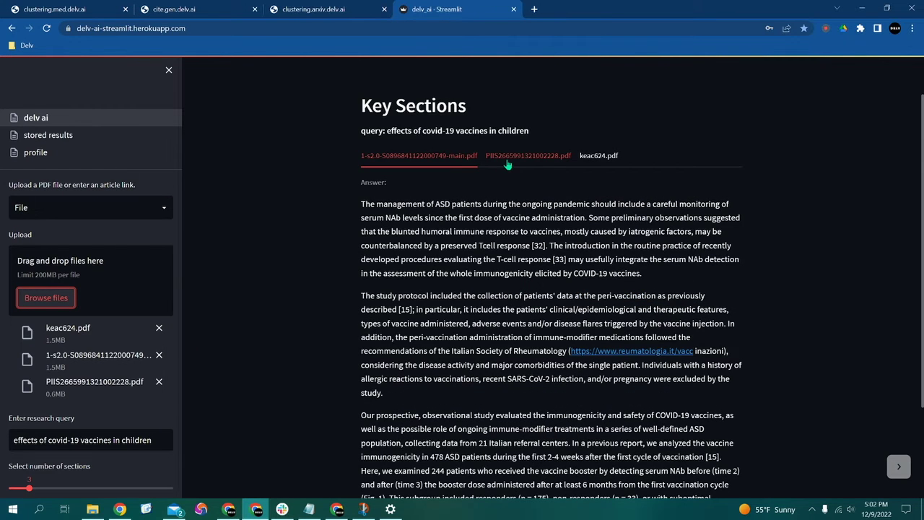
click(510, 157)
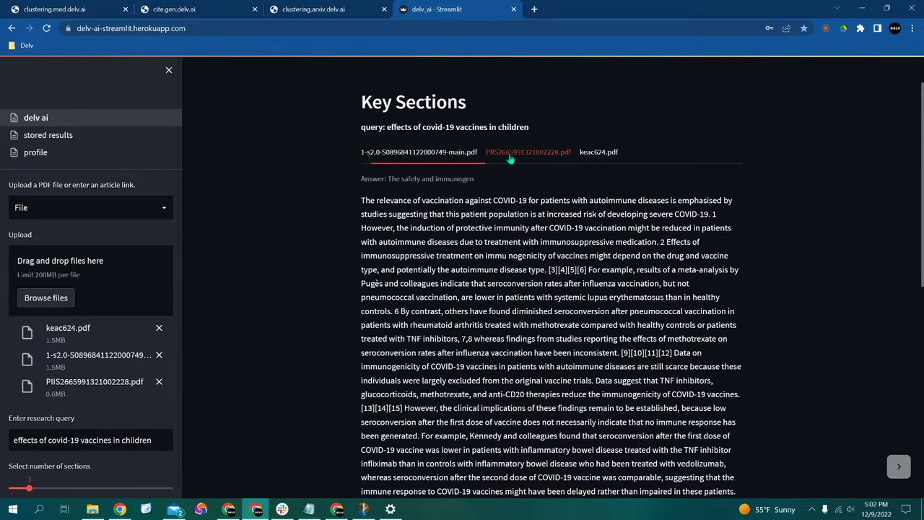
click(596, 152)
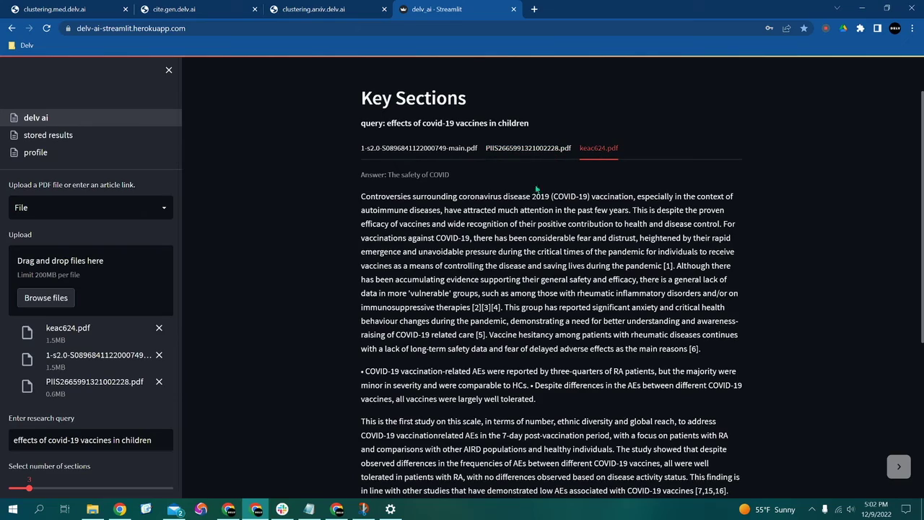
scroll(538, 253, down, 3)
scroll(532, 273, up, 3)
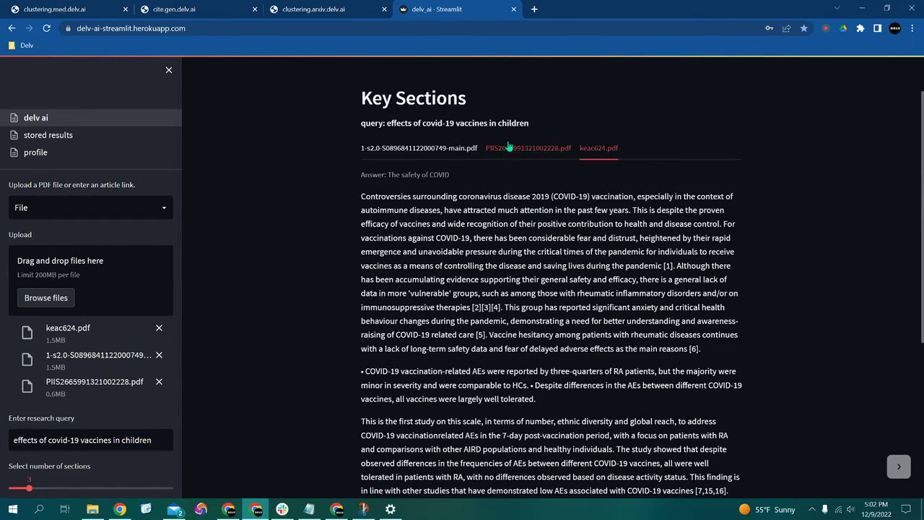
click(509, 149)
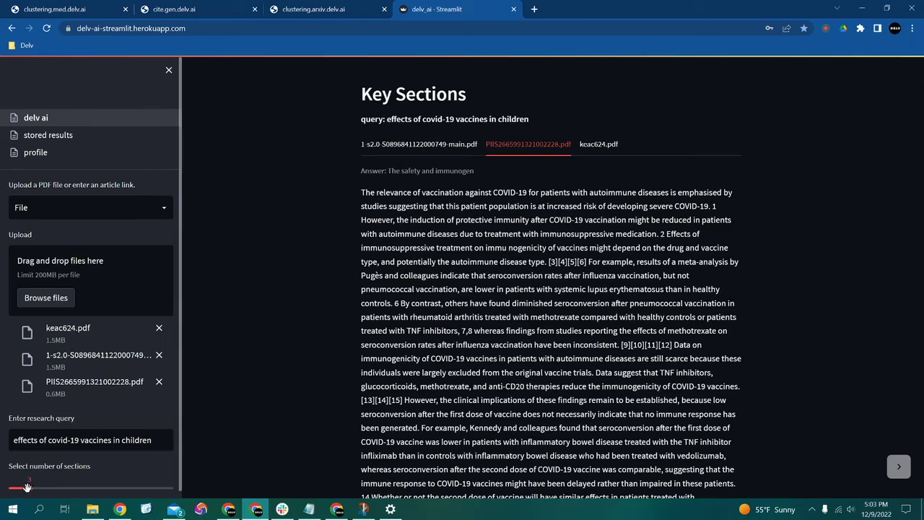
- Set the sections slider to 8 and scroll through the re-extracted PIIS2665991321002228.pdf passages
drag(31, 493, 131, 492)
scroll(551, 289, down, 12)
scroll(507, 315, down, 1)
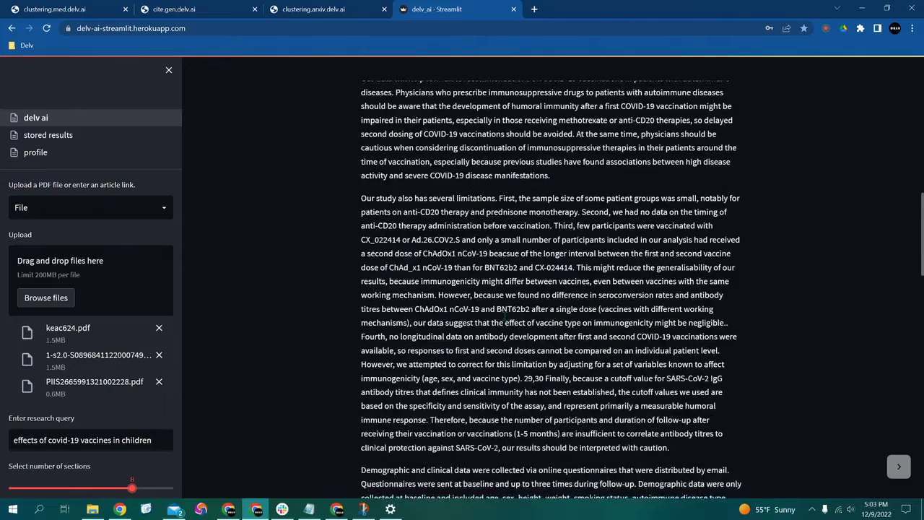
scroll(506, 323, up, 12)
scroll(505, 323, up, 2)
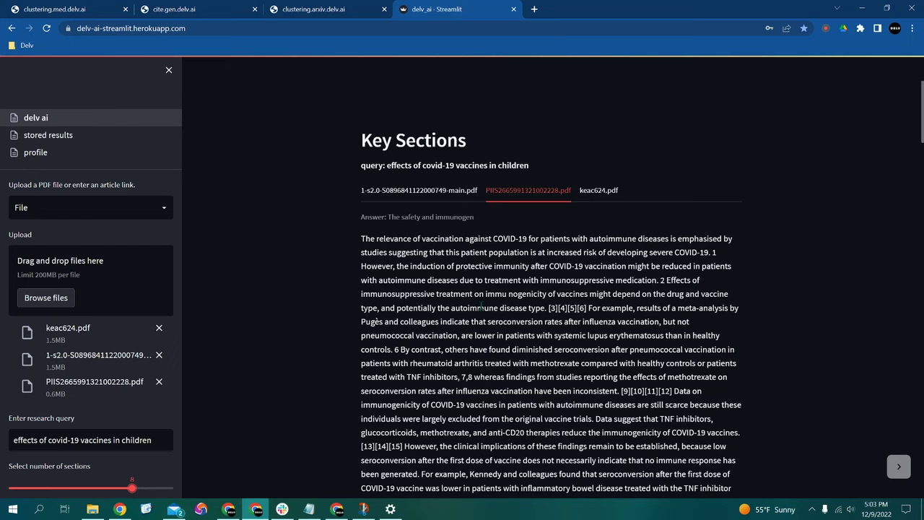
click(39, 7)
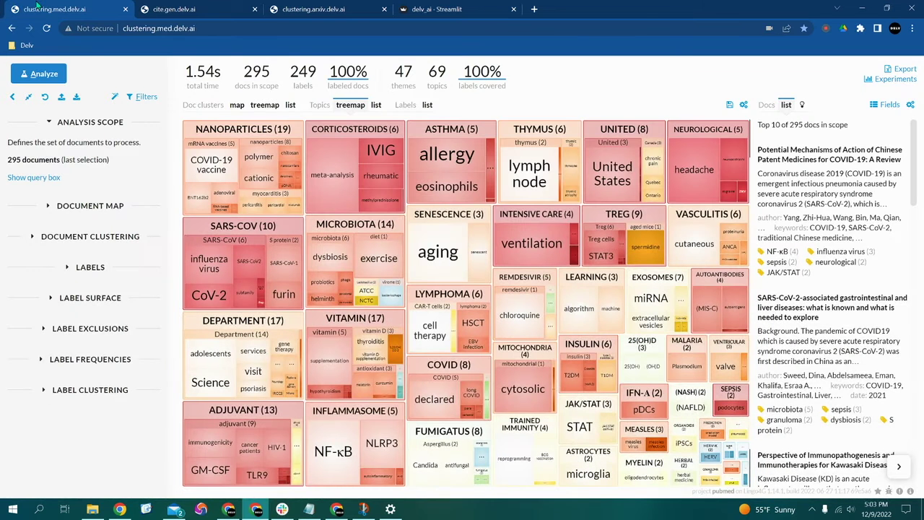
click(179, 7)
click(85, 7)
click(184, 7)
click(314, 7)
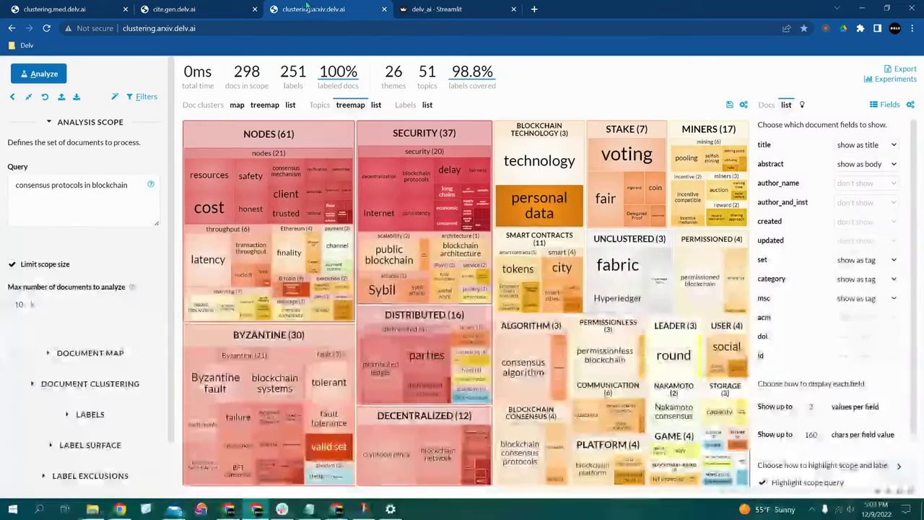
click(204, 6)
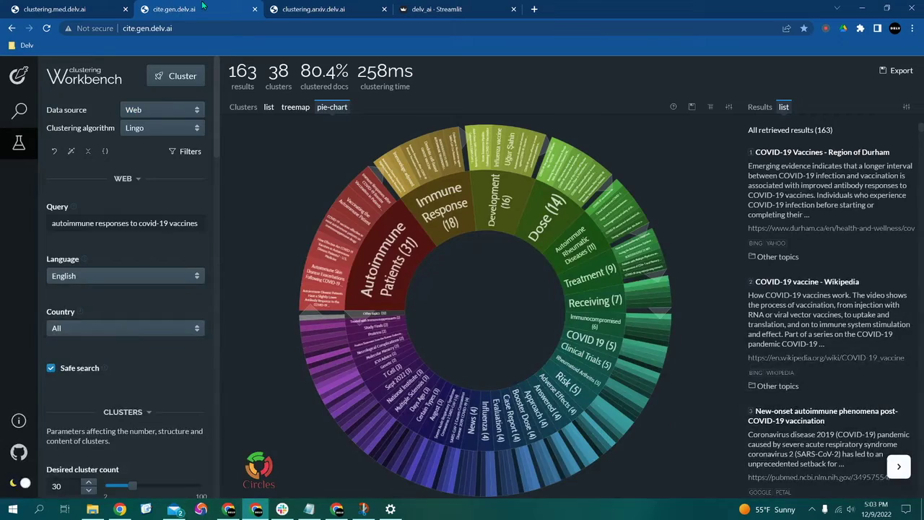
click(64, 12)
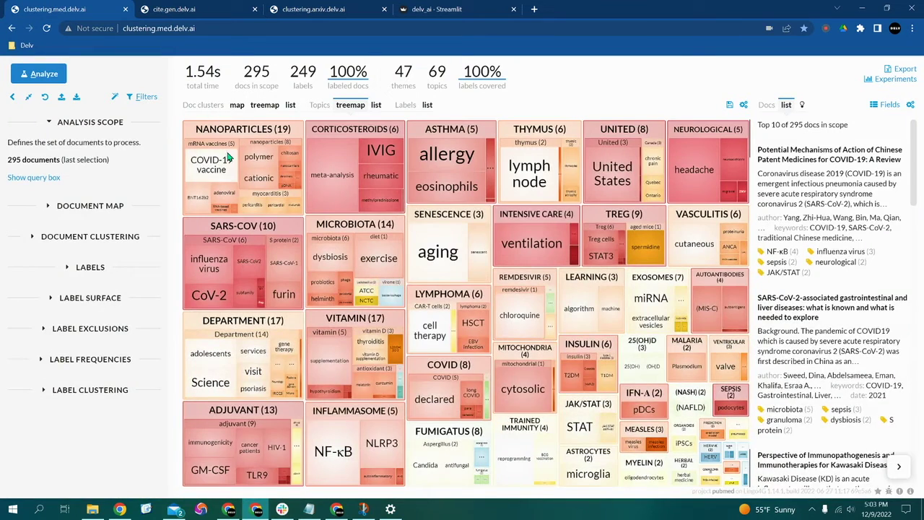
click(432, 9)
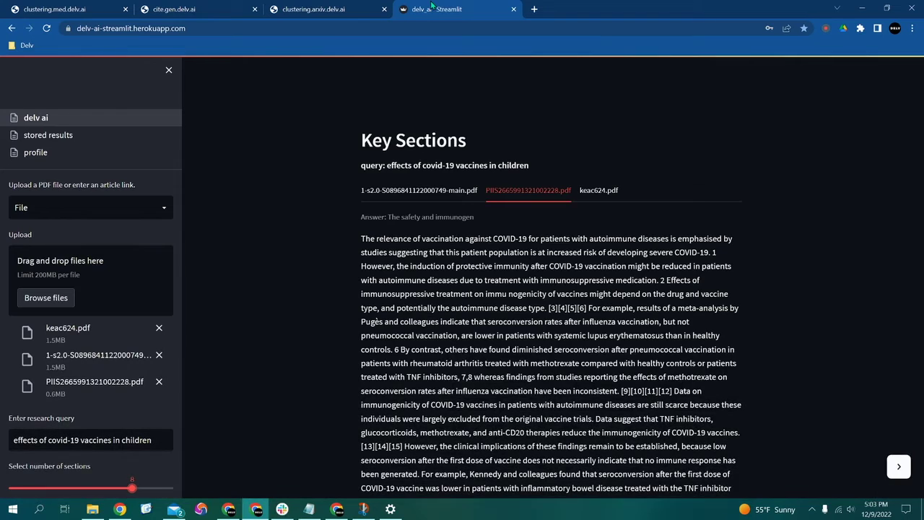